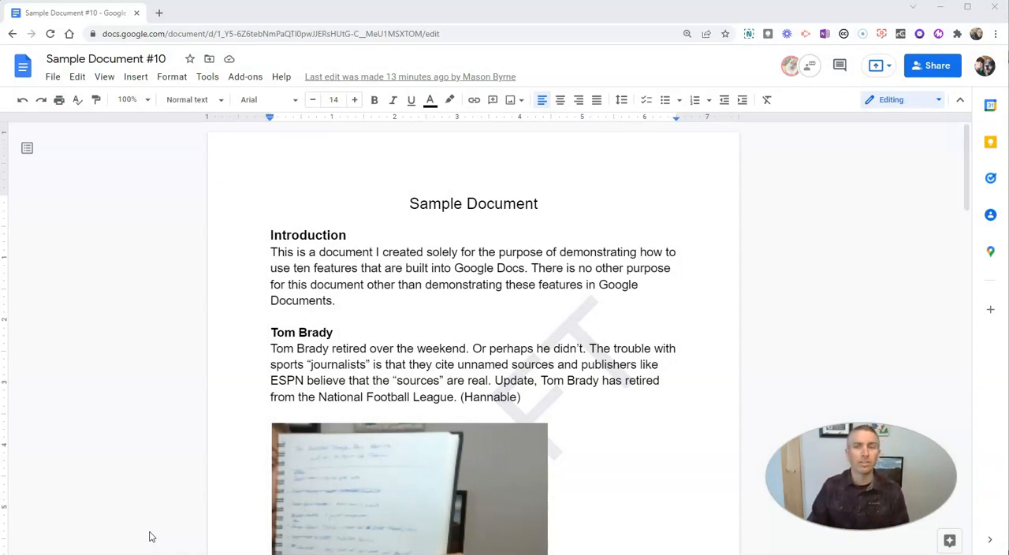
# View the document's version history and return to the document
pyautogui.click(52, 79)
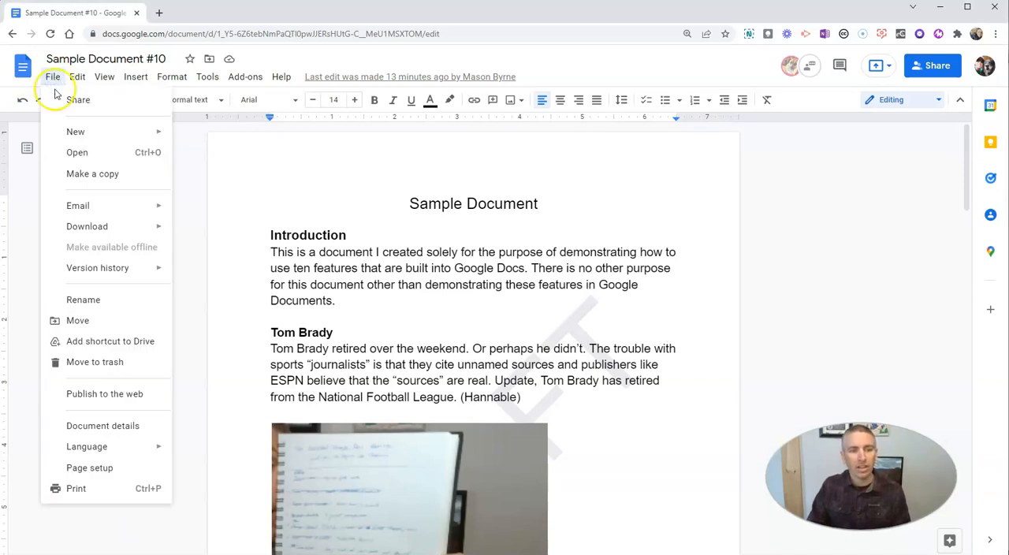
pyautogui.moveTo(87, 269)
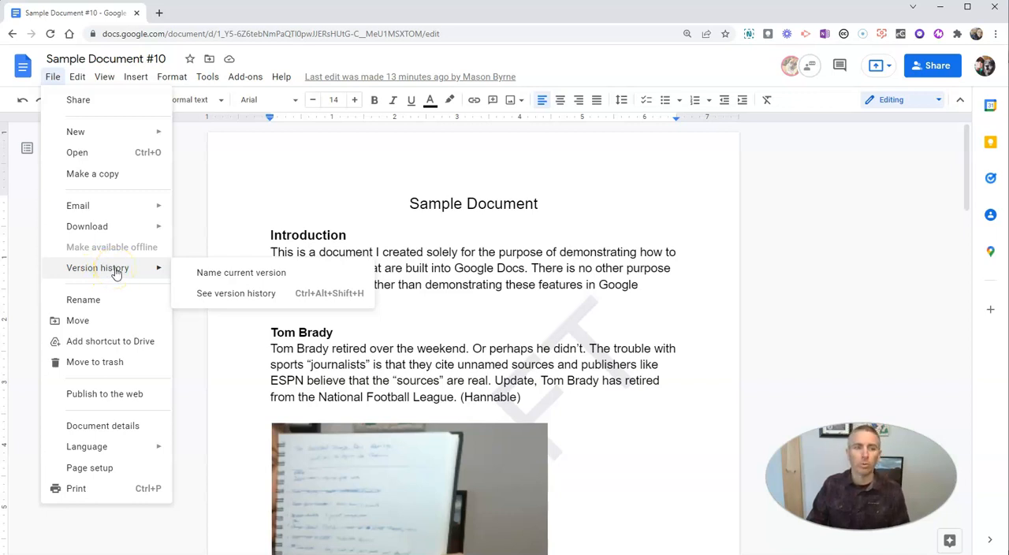
pyautogui.click(214, 293)
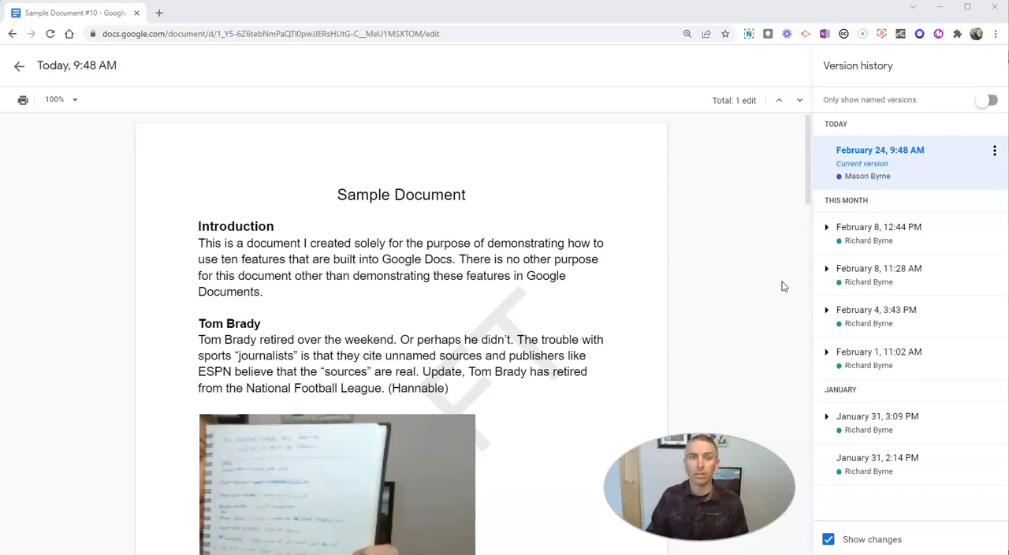
pyautogui.click(22, 70)
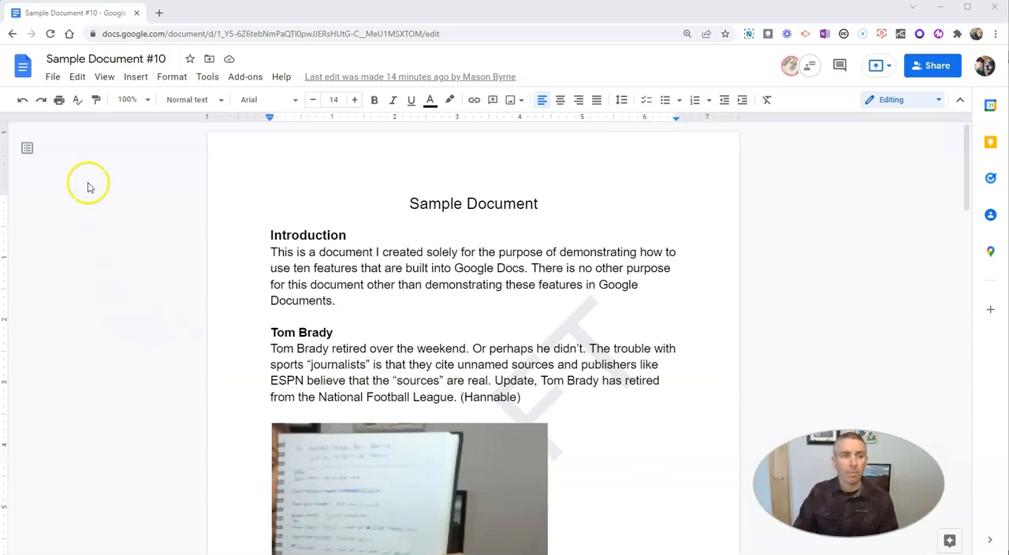
# Open the page setup for the whole document, try landscape orientation and return it to portrait
pyautogui.click(53, 76)
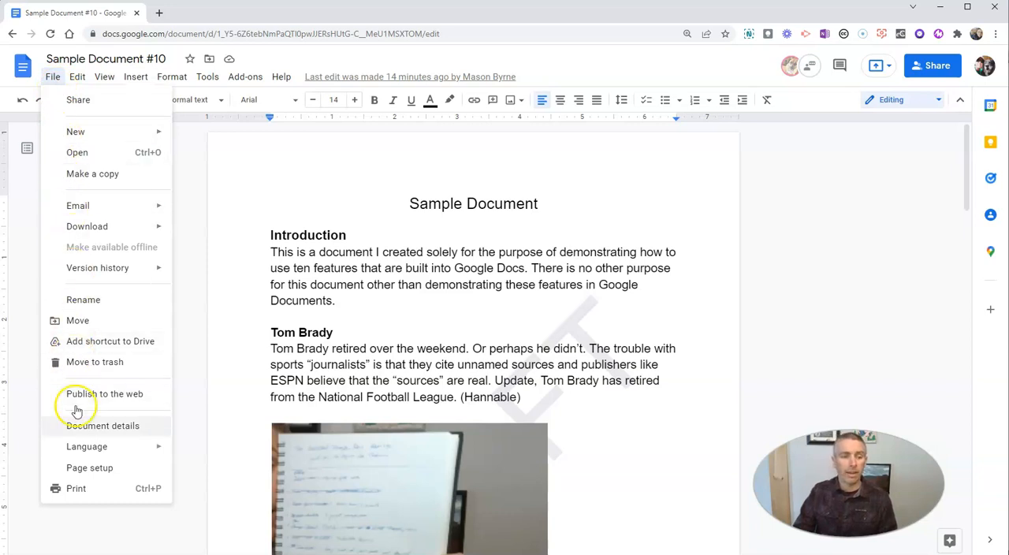
pyautogui.click(90, 468)
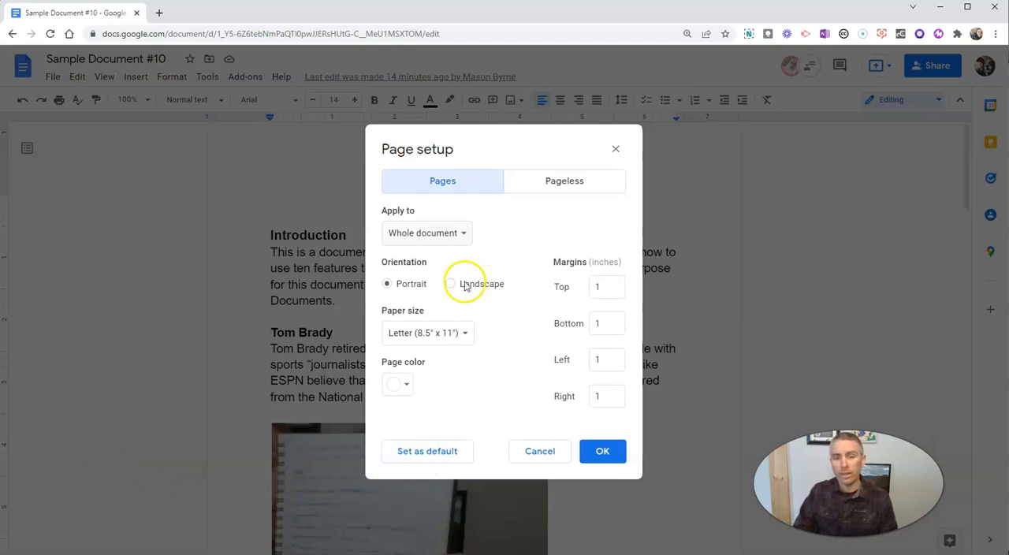
pyautogui.click(455, 235)
pyautogui.click(455, 233)
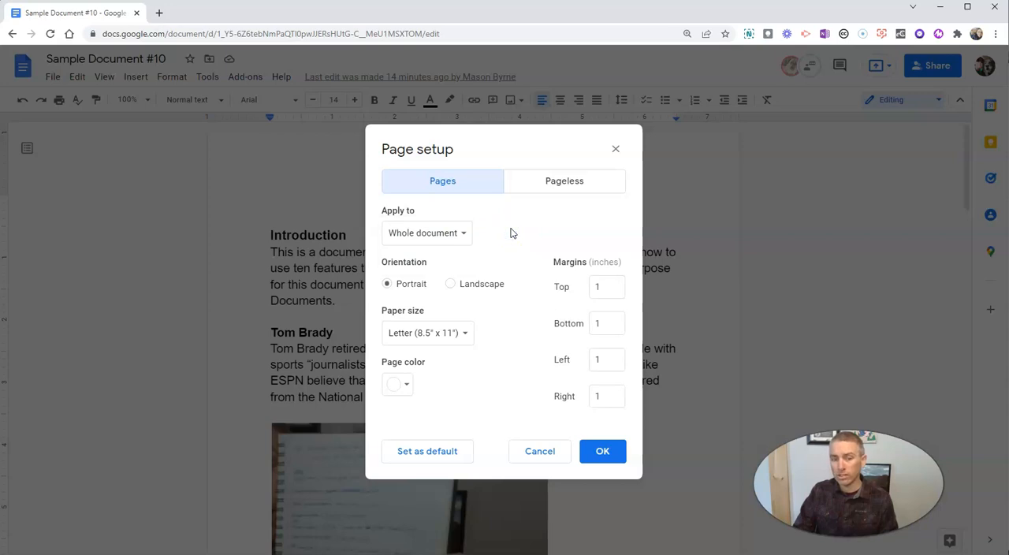
pyautogui.click(449, 286)
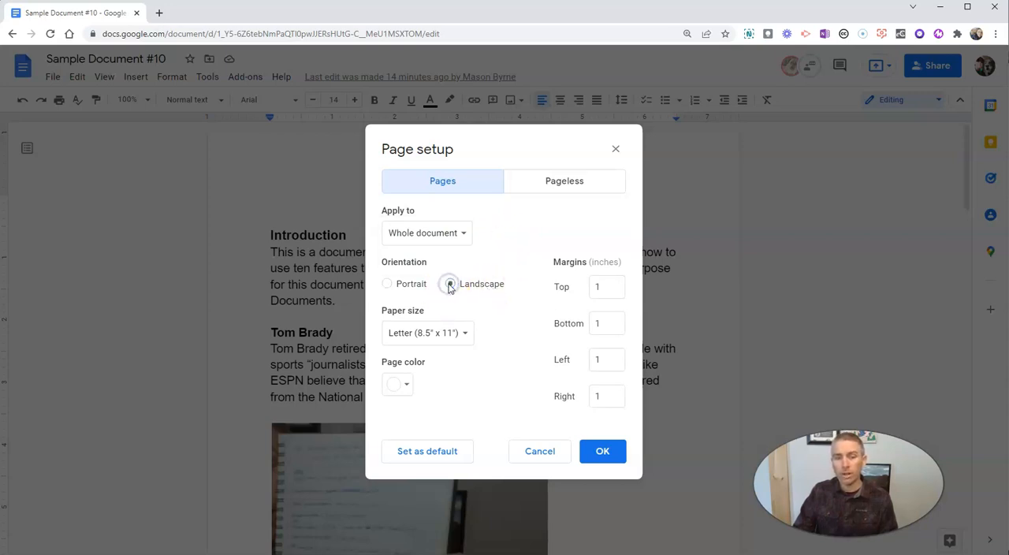
pyautogui.click(387, 284)
# Review the available paper sizes in the page setup without choosing another one
pyautogui.click(455, 337)
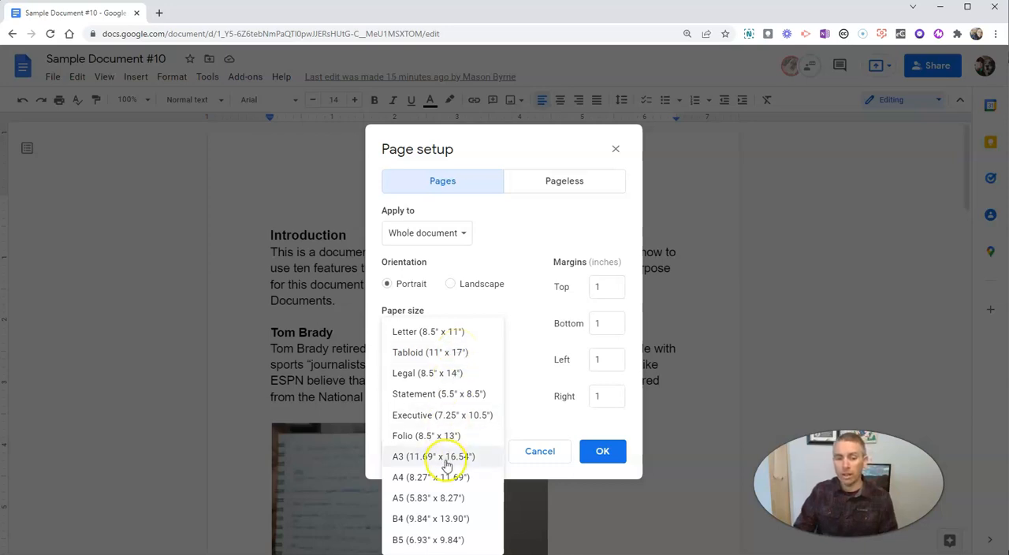
pyautogui.click(491, 335)
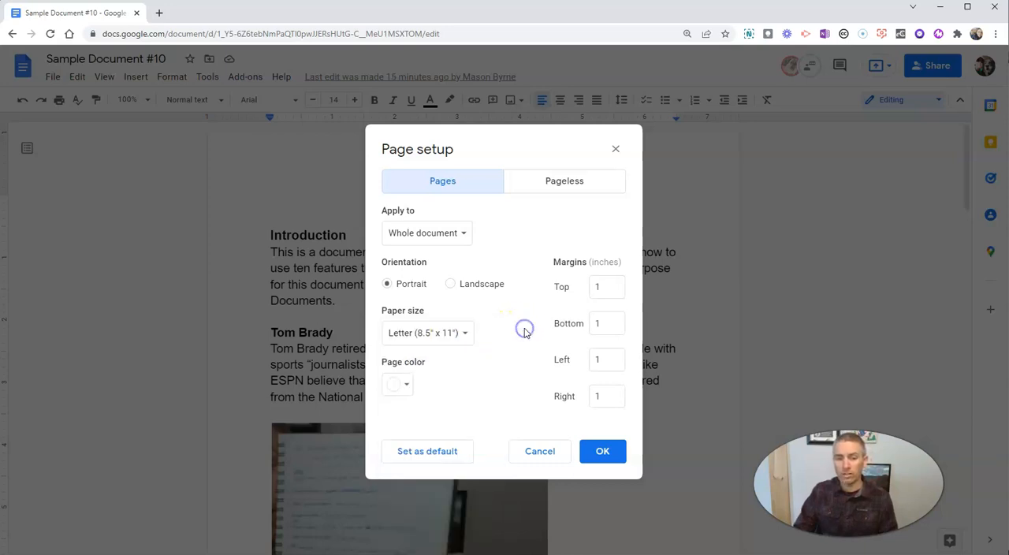
pyautogui.click(450, 335)
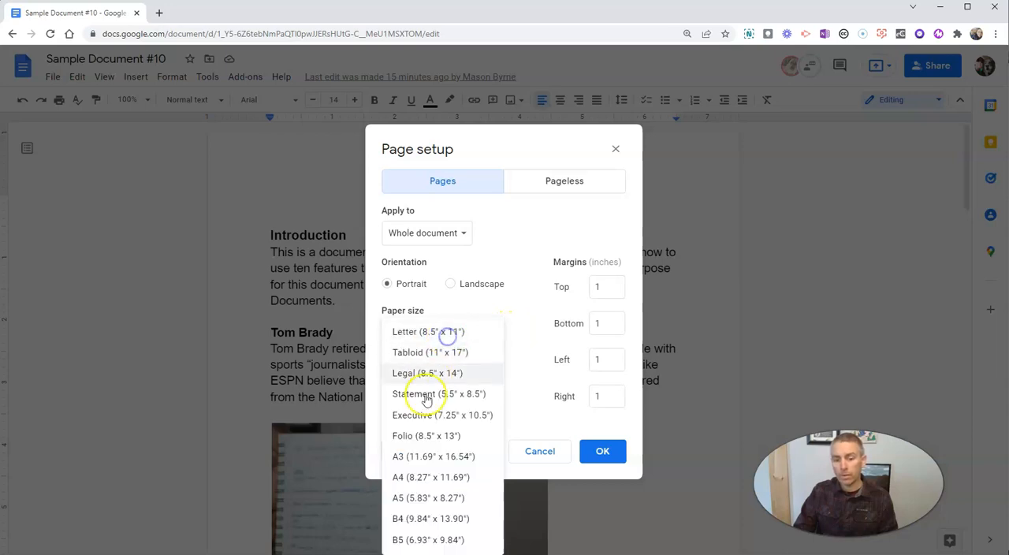
pyautogui.click(524, 328)
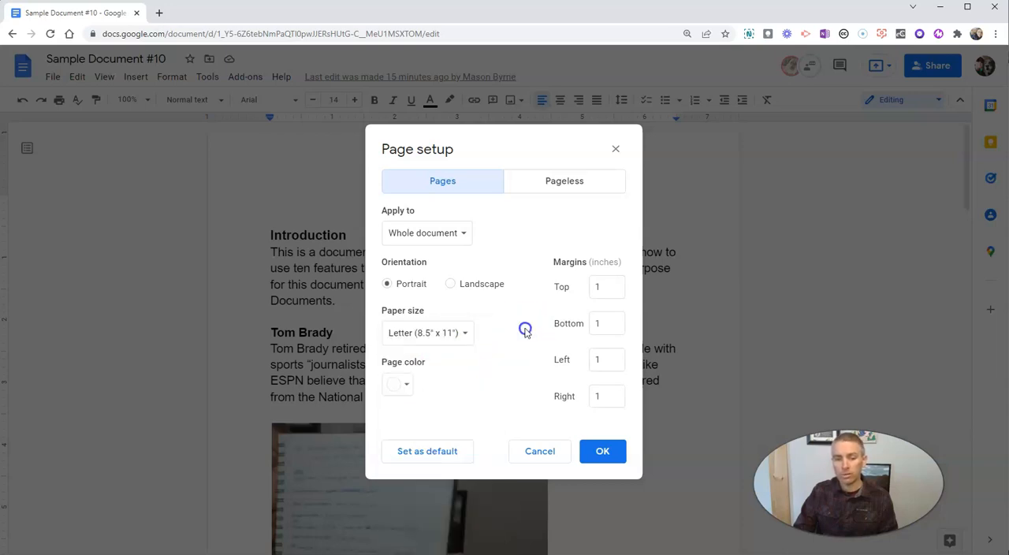
# Set the page color to golden yellow in the page setup
pyautogui.click(398, 384)
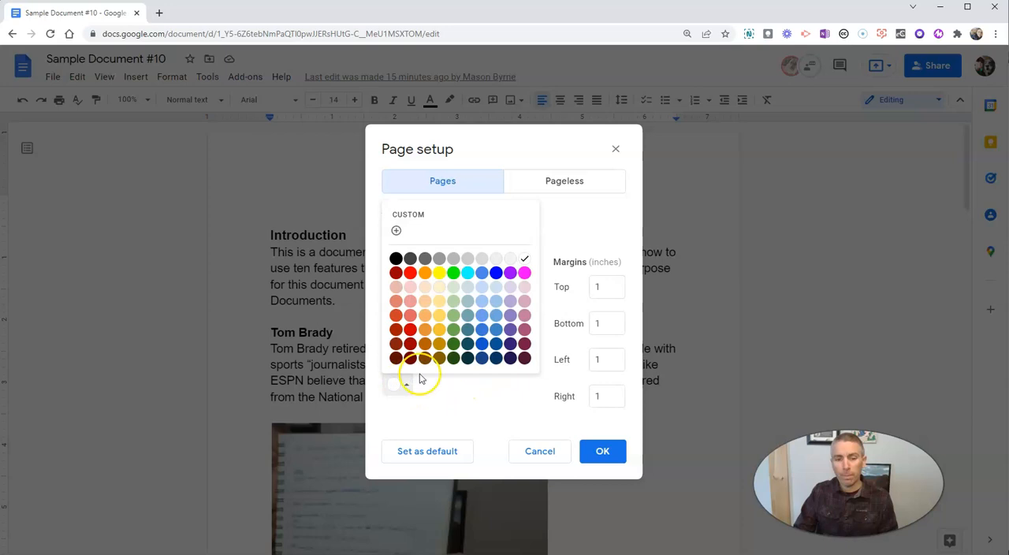
pyautogui.click(439, 329)
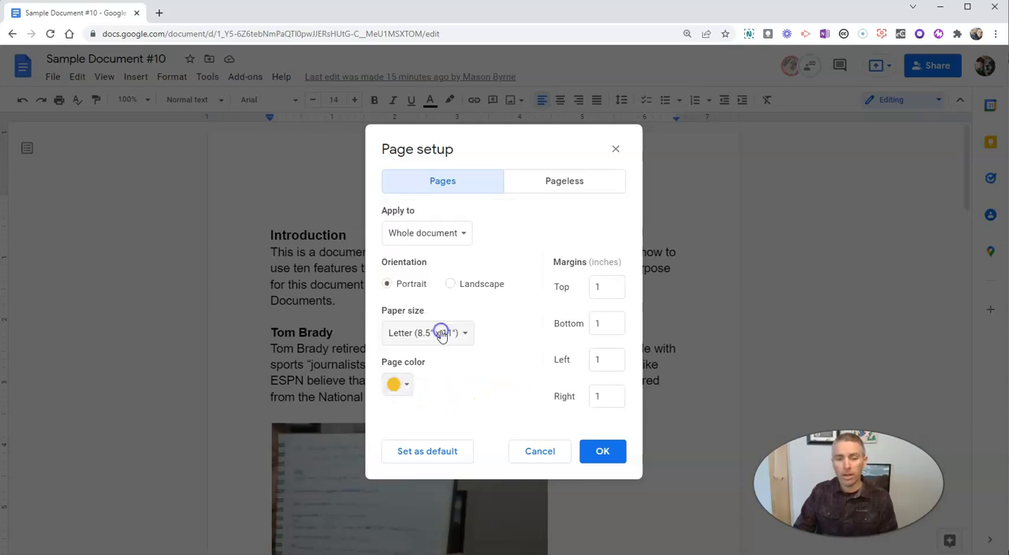
pyautogui.click(401, 381)
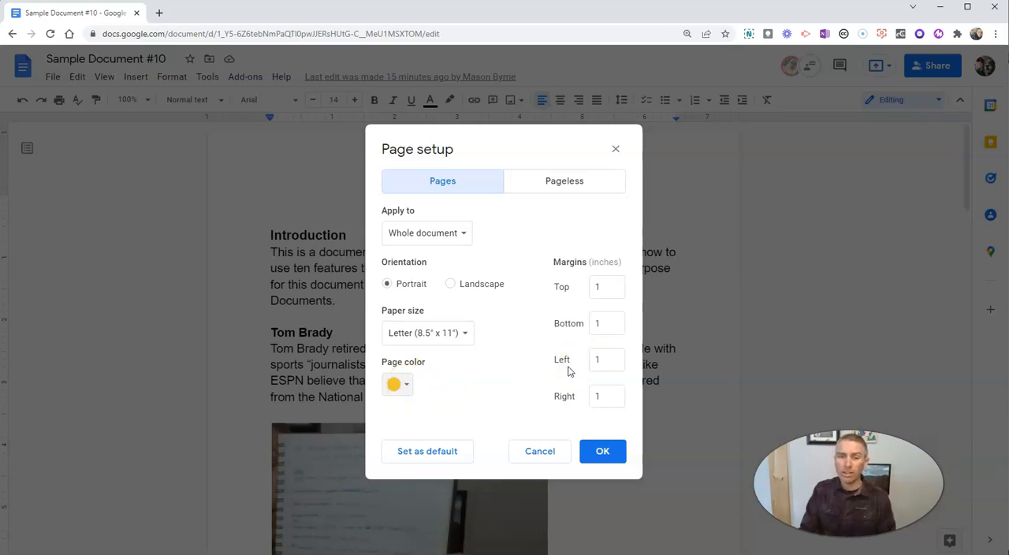
# Preview the Pageless format, return to the Pages format and apply the page setup
pyautogui.click(581, 185)
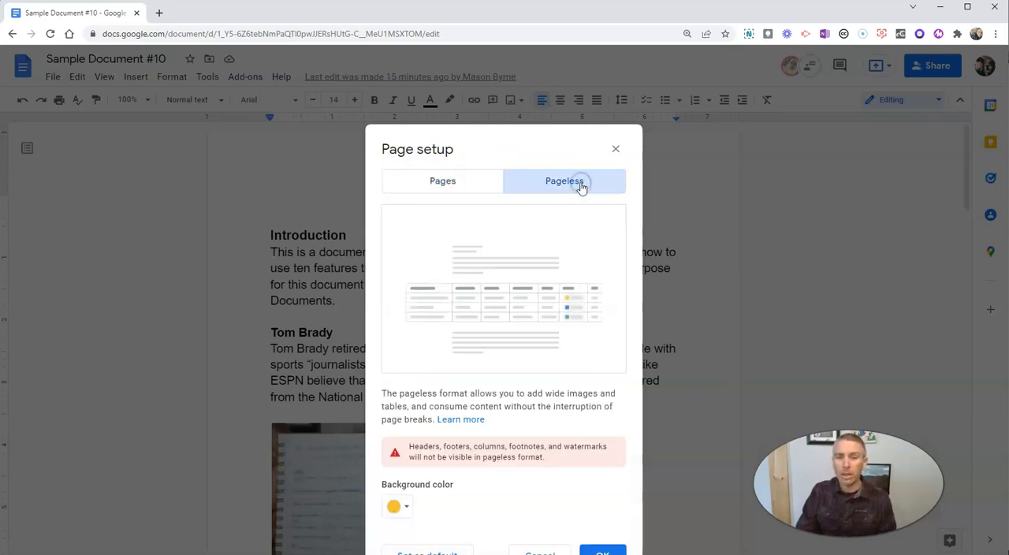
pyautogui.click(578, 190)
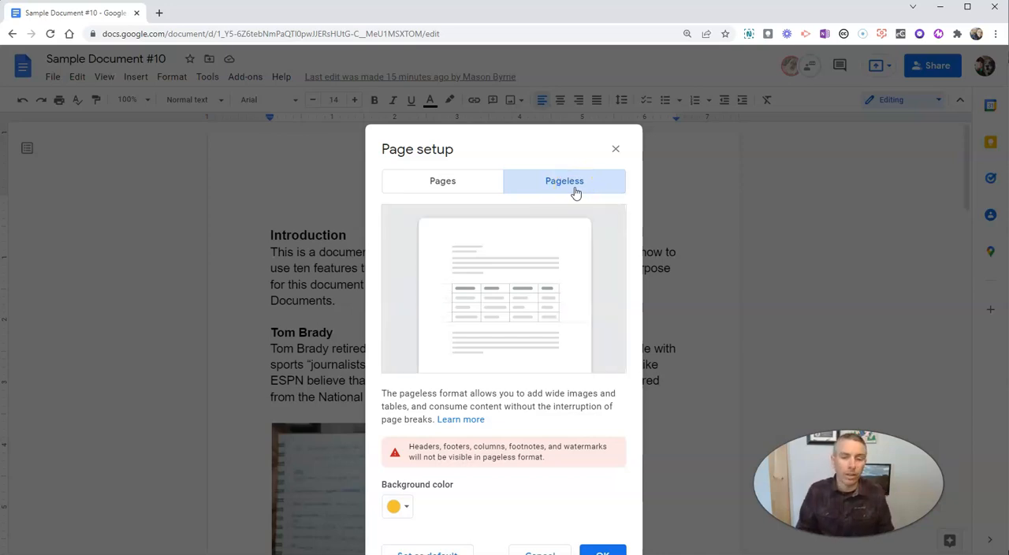
pyautogui.click(443, 186)
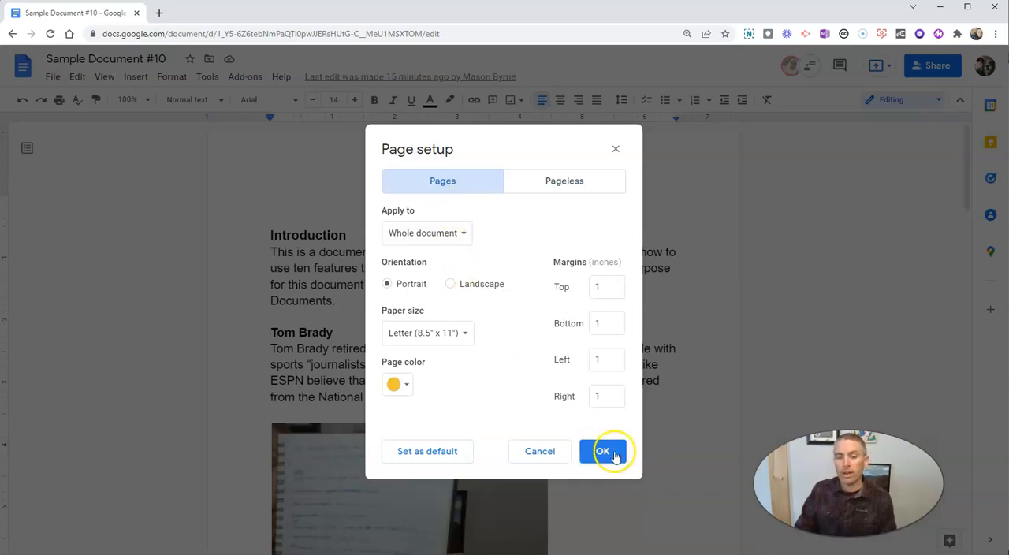
pyautogui.click(603, 452)
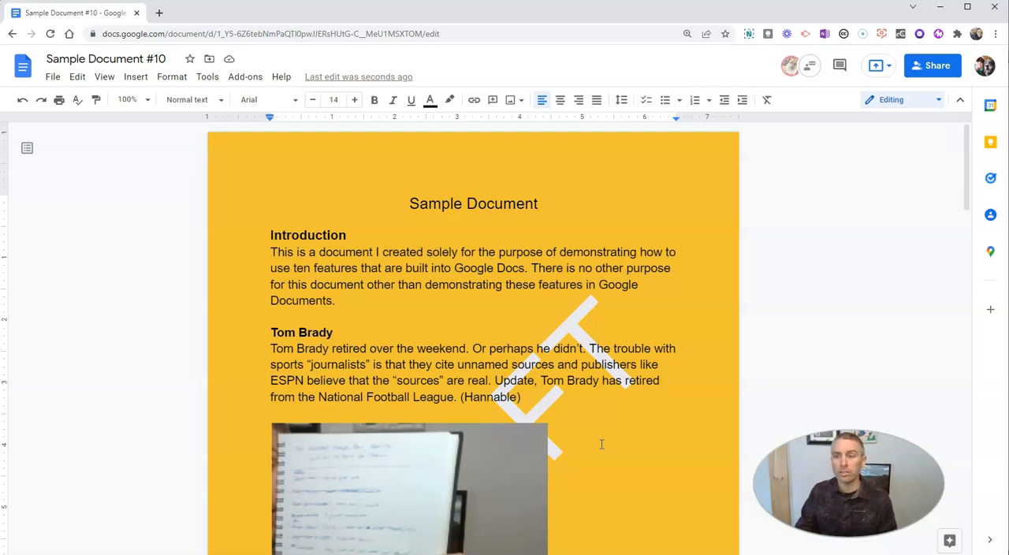
# Hide and restore the menus, and view the document in full screen before returning to the normal view
pyautogui.click(960, 103)
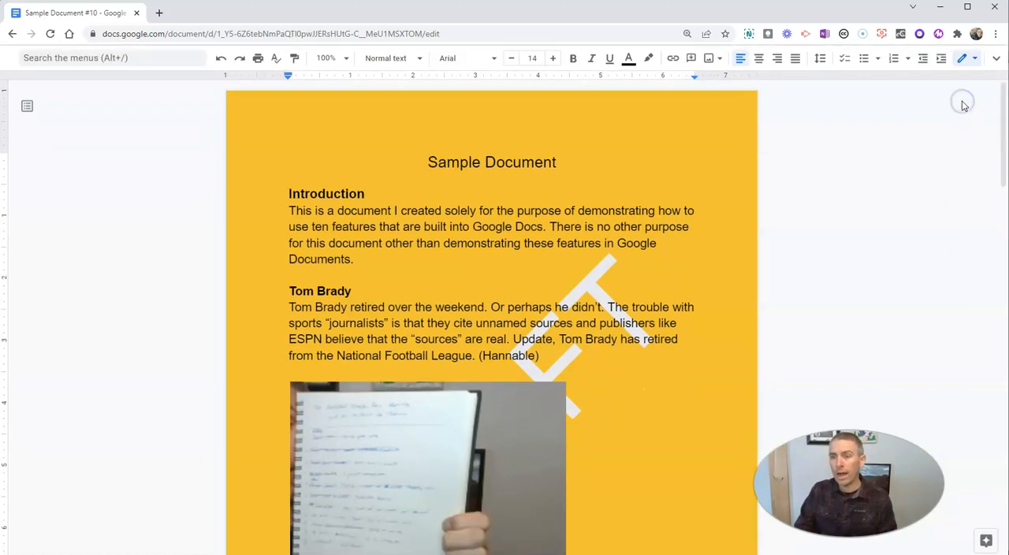
pyautogui.click(997, 63)
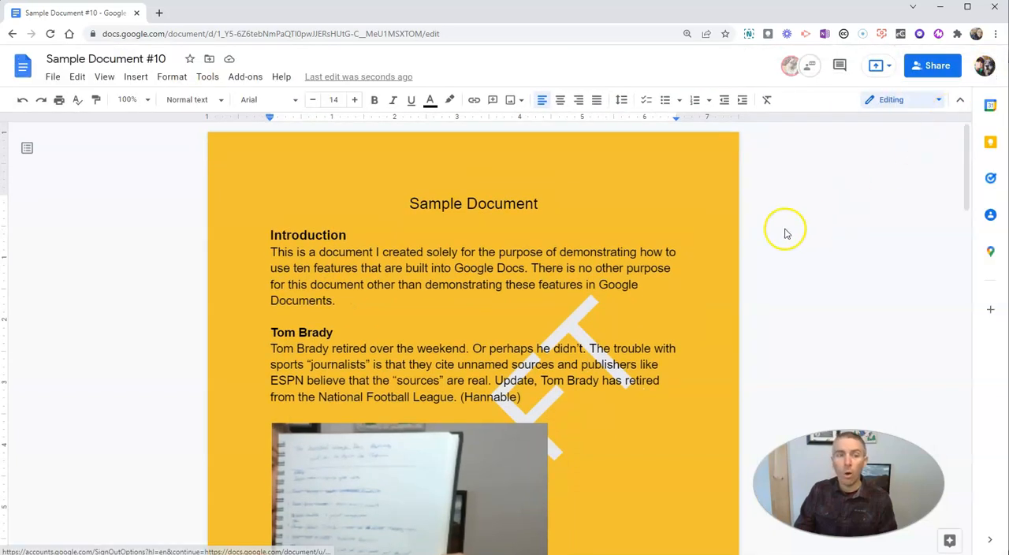
pyautogui.click(103, 79)
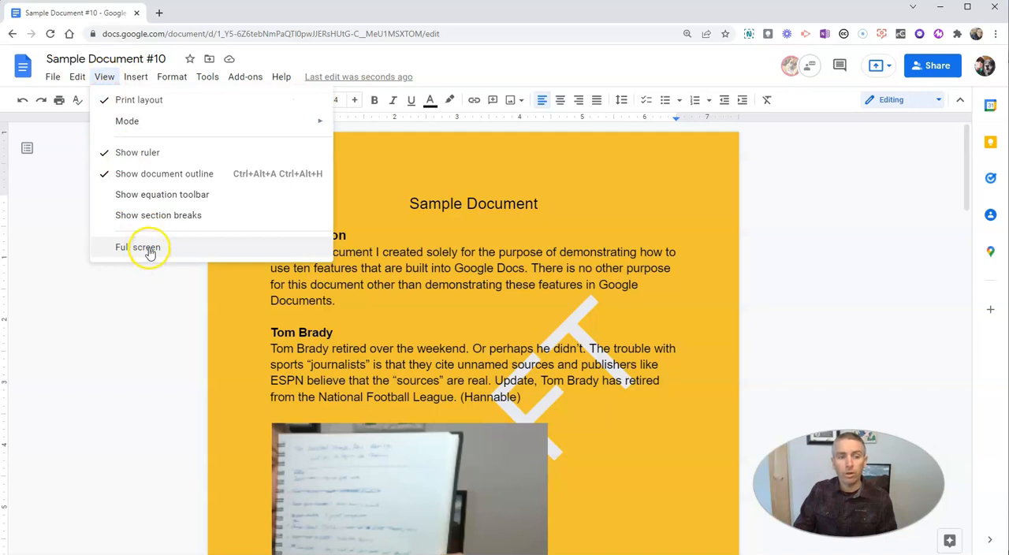
pyautogui.click(147, 247)
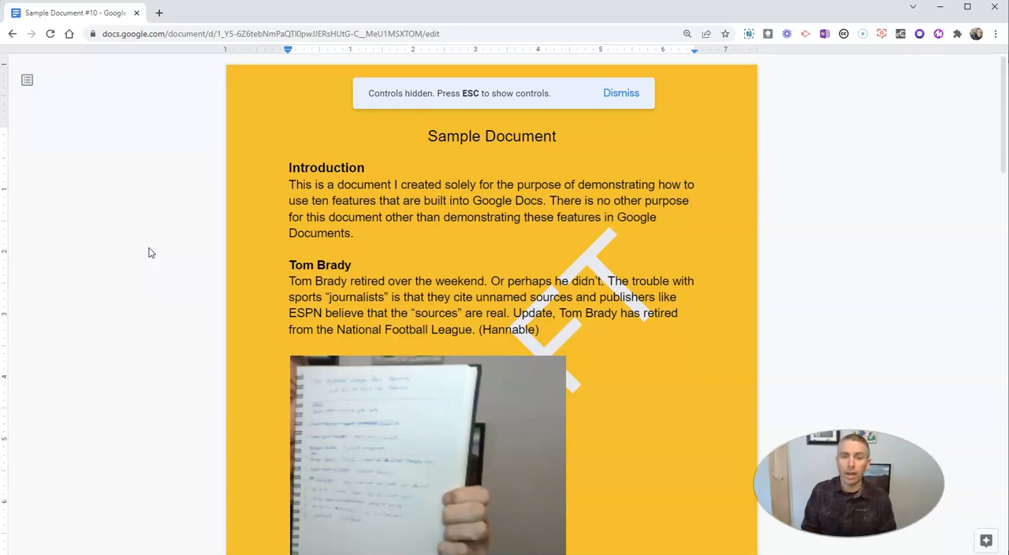
pyautogui.press('Escape')
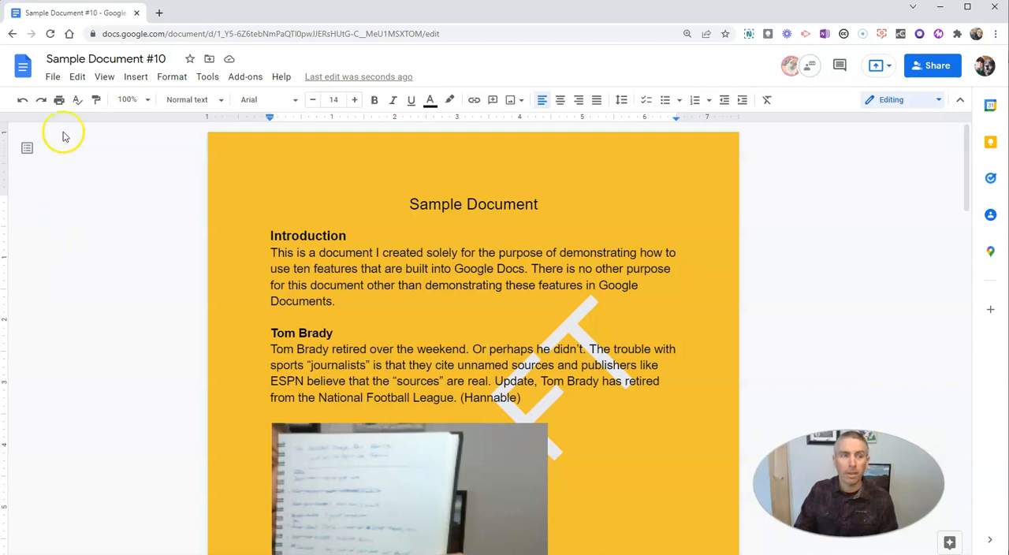
# Download the document as a PDF file and dismiss the browser's download bar
pyautogui.click(53, 78)
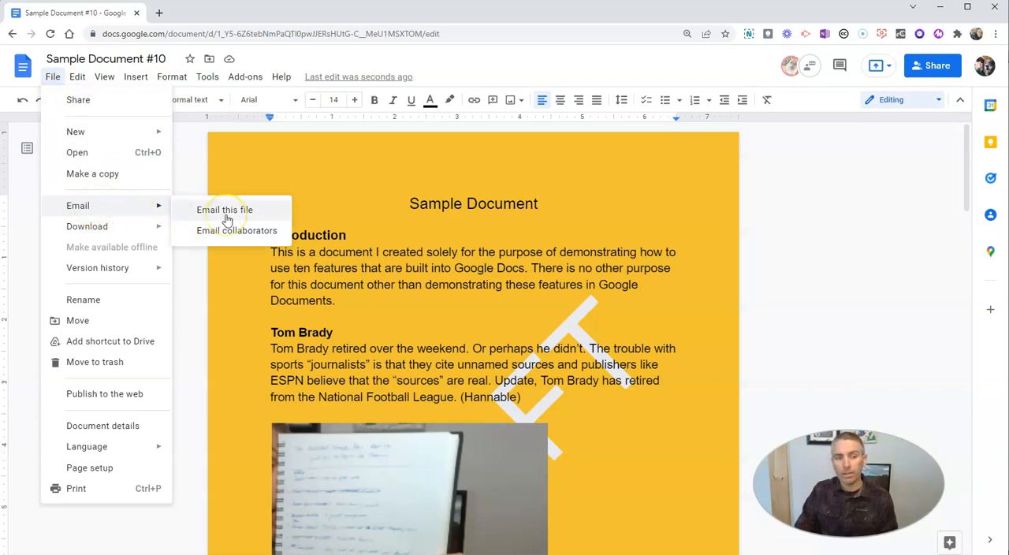
pyautogui.moveTo(110, 238)
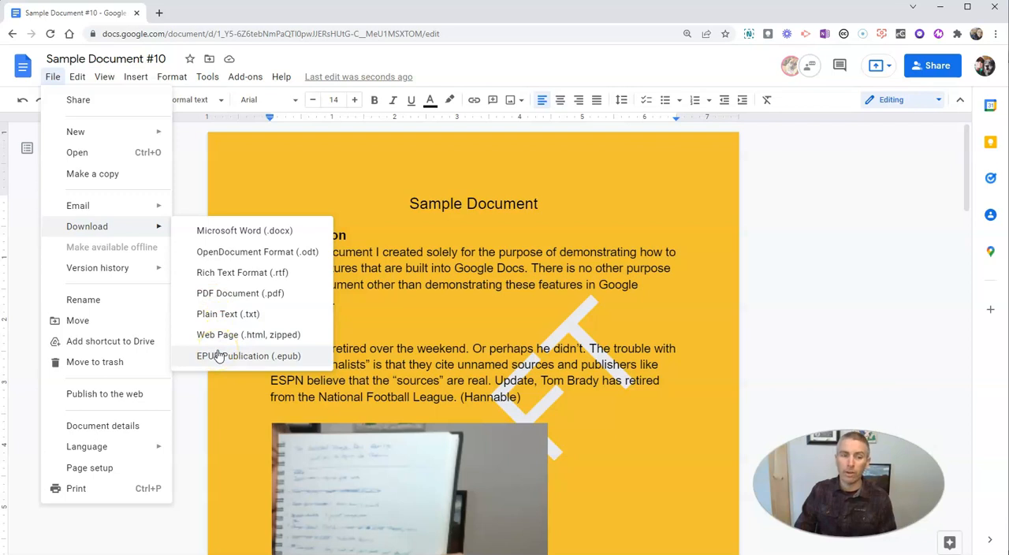
pyautogui.click(228, 294)
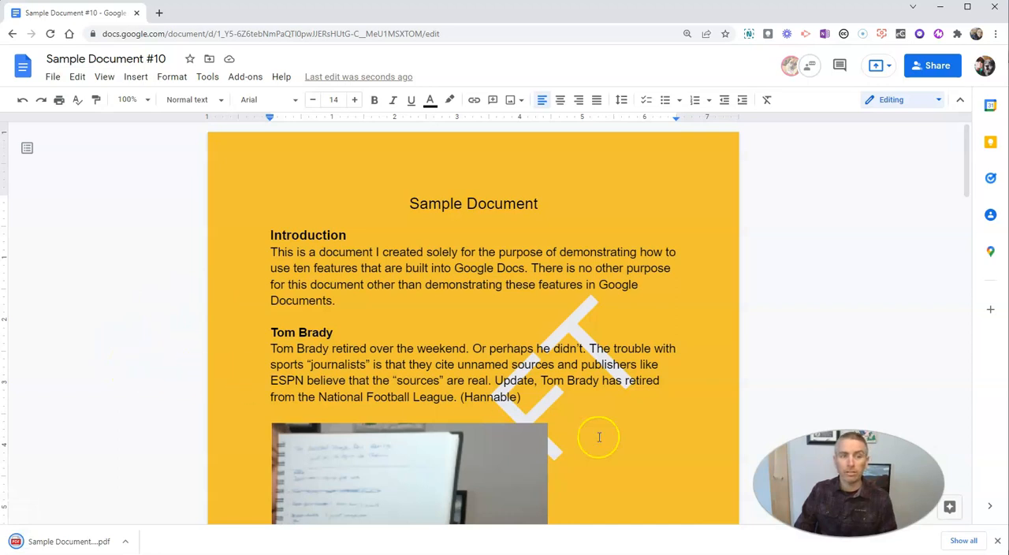
pyautogui.click(997, 541)
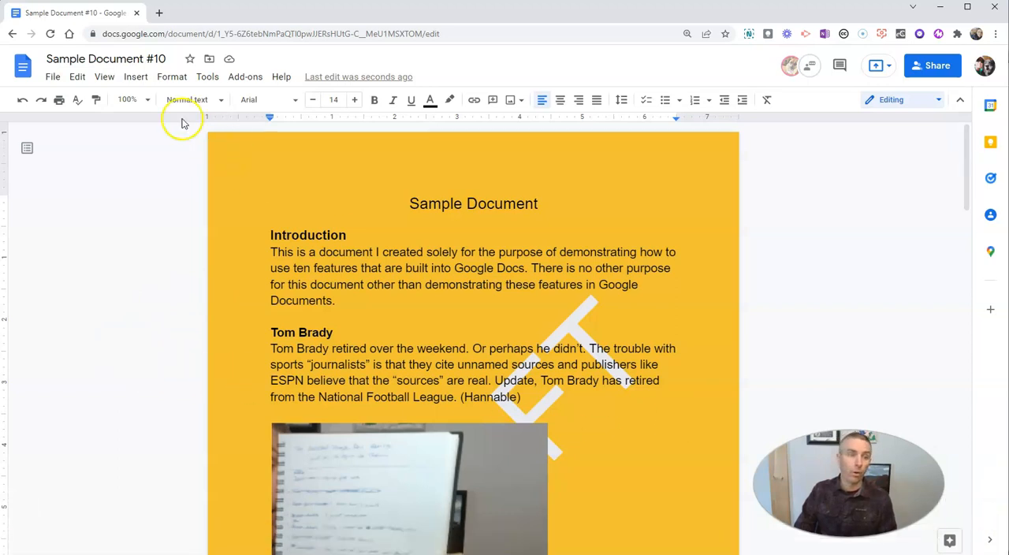
# Download the document as a Microsoft Word (.docx) file and dismiss the browser's download bar
pyautogui.click(51, 77)
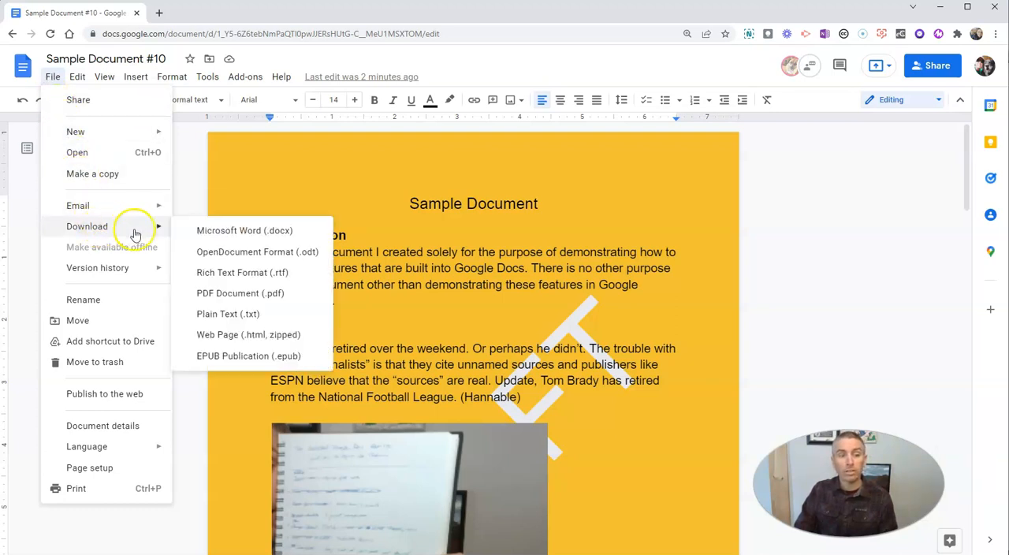
pyautogui.click(222, 234)
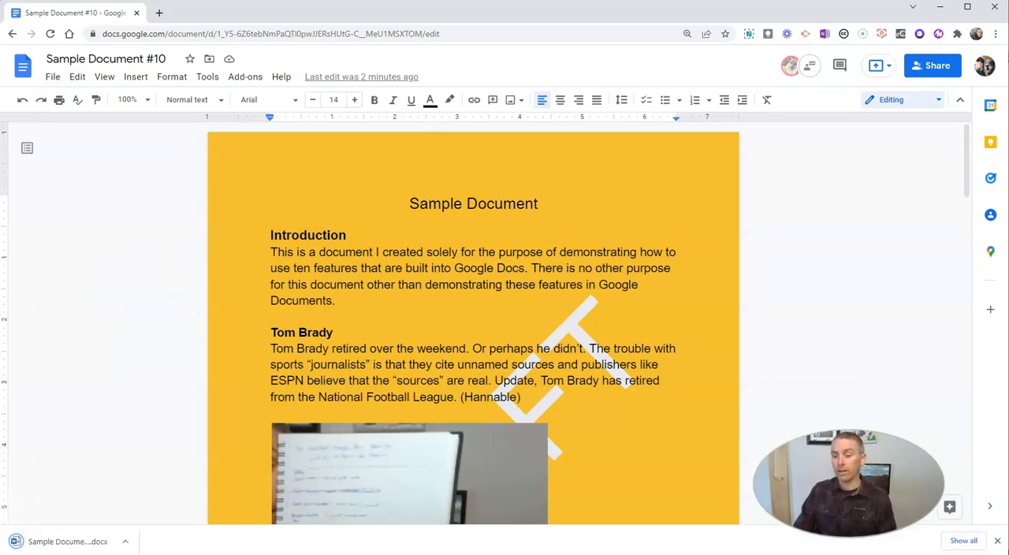
pyautogui.click(998, 541)
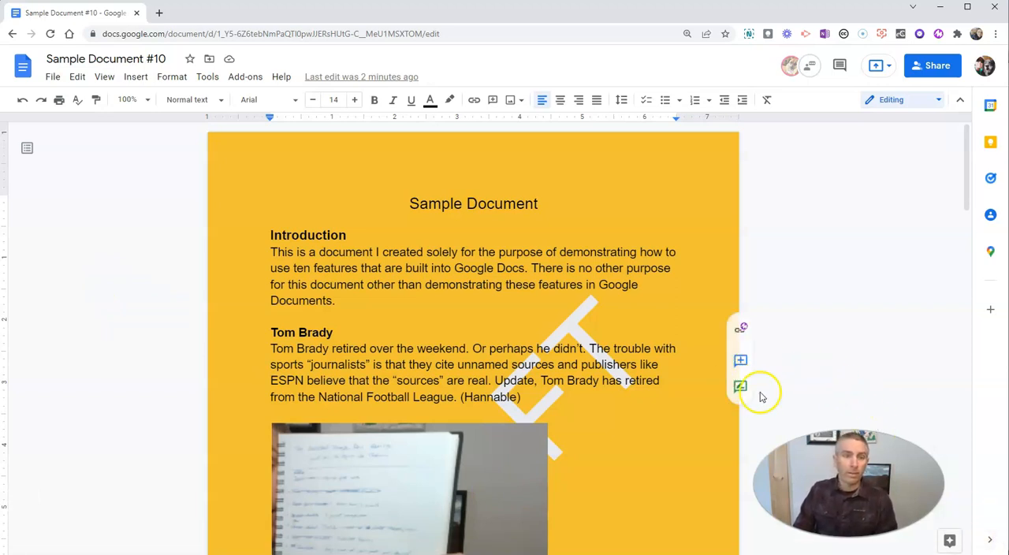
# Publish the document to the web as a link, select the published link and close the publishing dialog
pyautogui.click(51, 78)
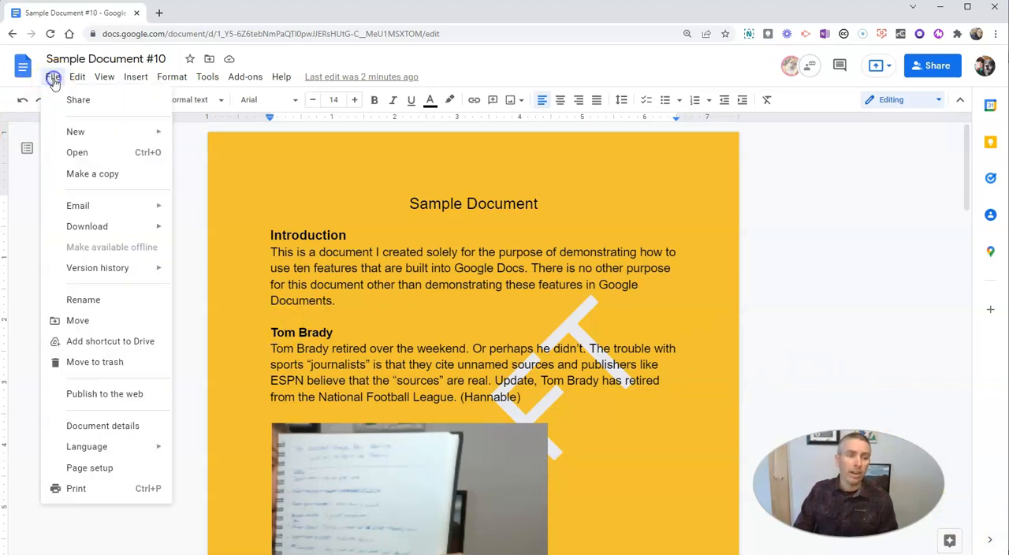
pyautogui.click(107, 396)
pyautogui.click(384, 339)
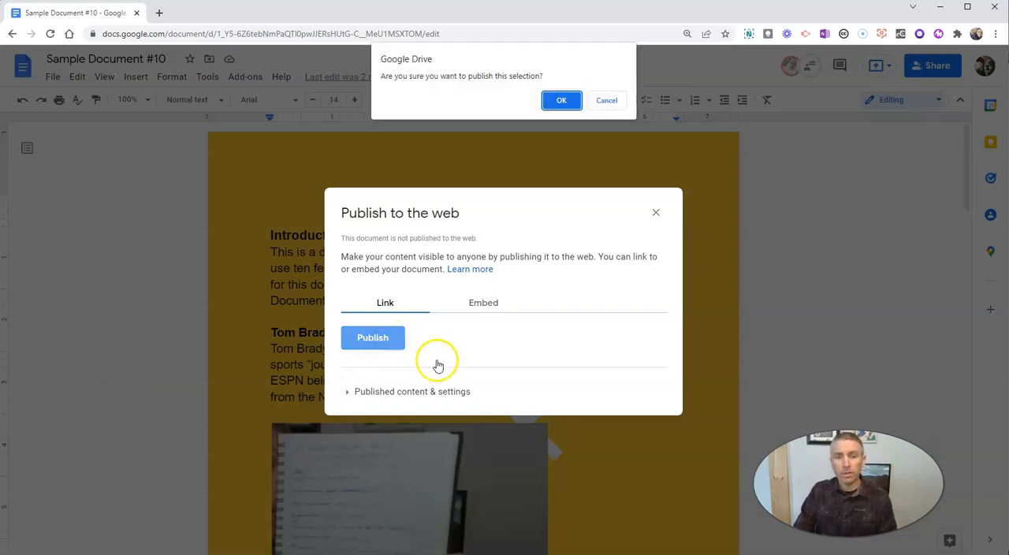
pyautogui.click(567, 101)
pyautogui.click(530, 282)
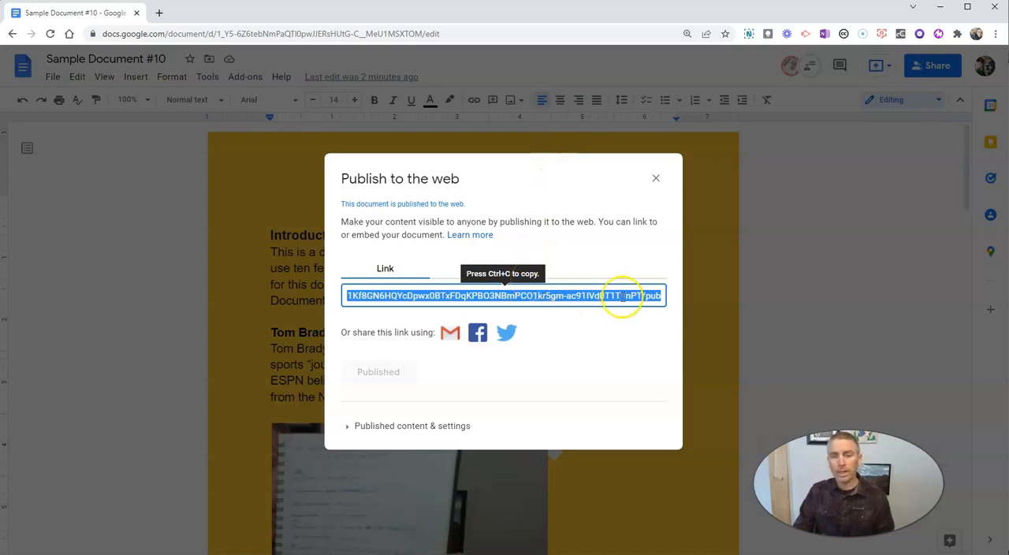
pyautogui.click(659, 179)
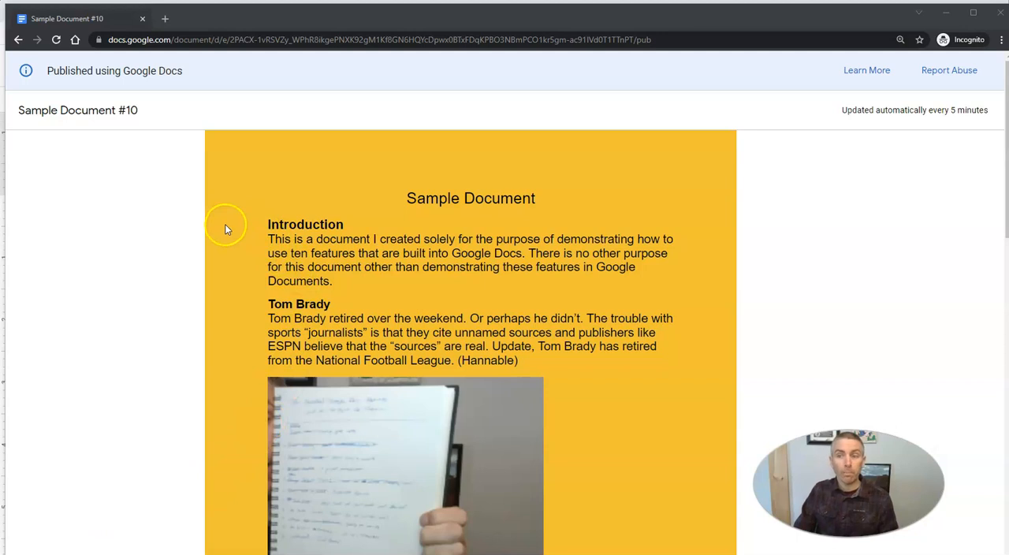
# Look through the published web version of Sample Document #10 in the Incognito window
pyautogui.scroll(-11, 266, 267)
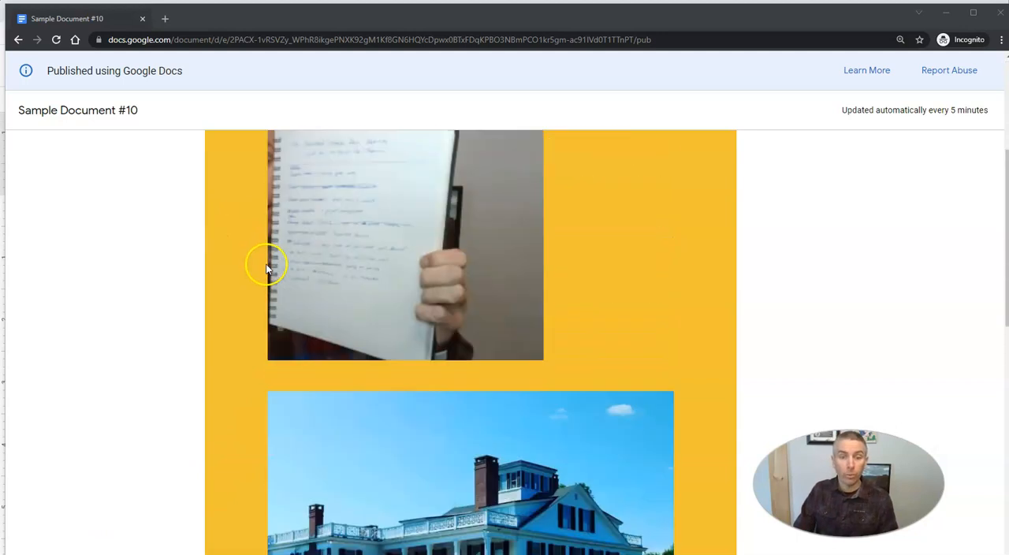